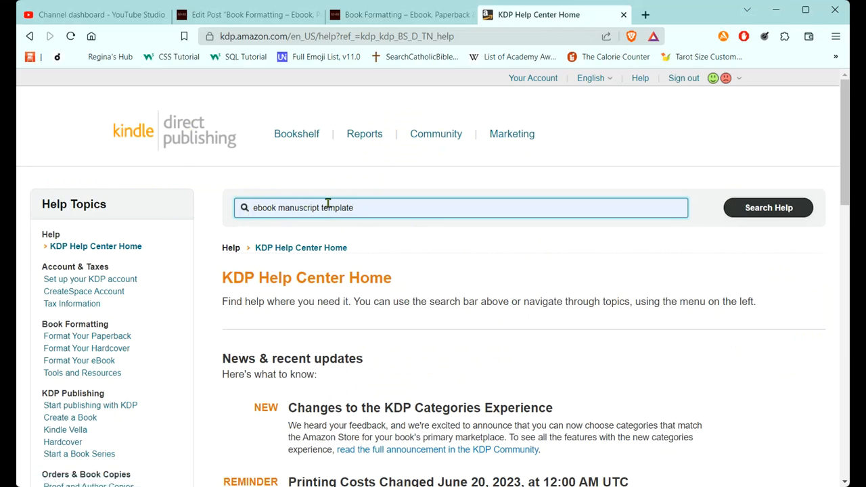
Search the KDP Help Center for "ebook manuscript template" and open the "Topic 7 - Format Your eBook Manuscript" article.
left_click(745, 214)
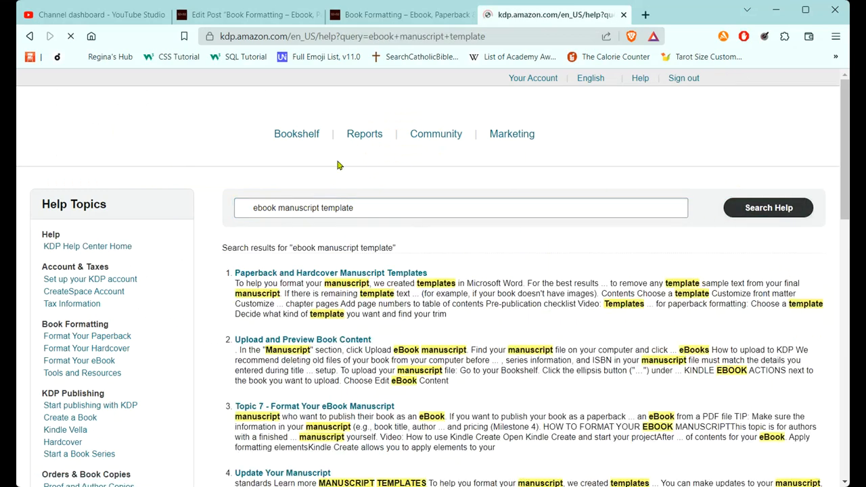
scroll(521, 278, "down", 2)
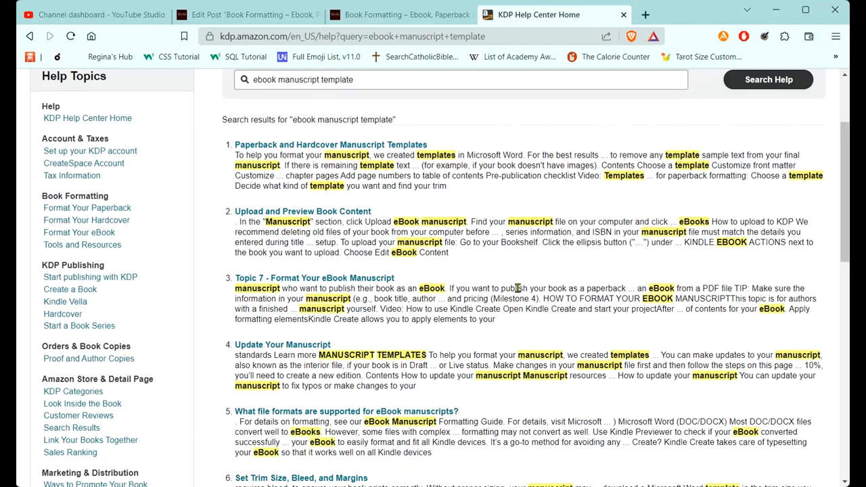
left_click(332, 279)
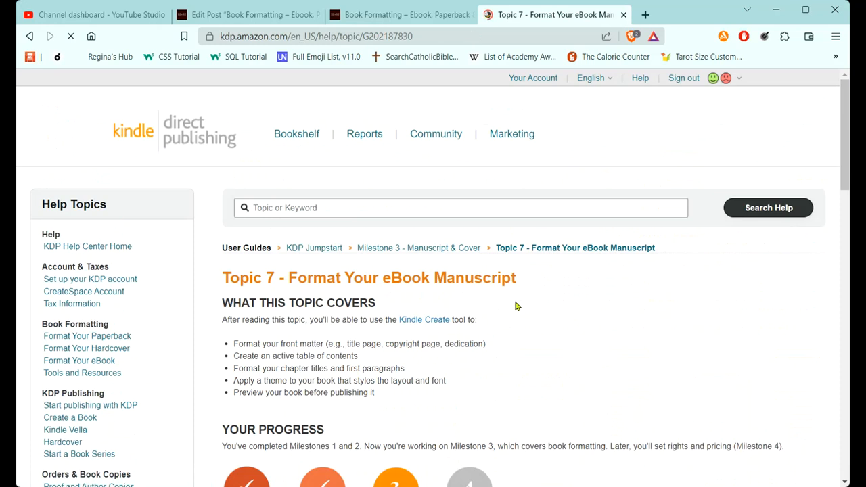
Read through the eBook manuscript formatting article, covering the topic overview, the Kindle Create video and the numbered formatting steps.
scroll(549, 314, "down", 1)
scroll(550, 315, "down", 5)
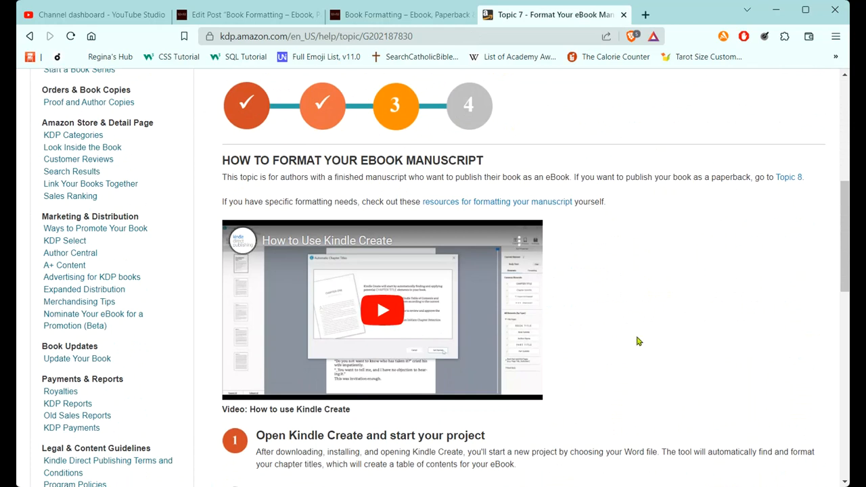
scroll(635, 338, "down", 1)
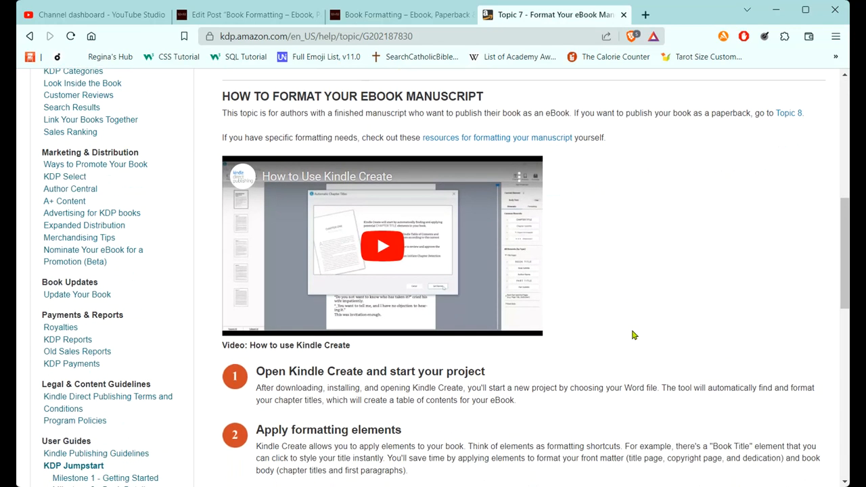
scroll(635, 335, "down", 1)
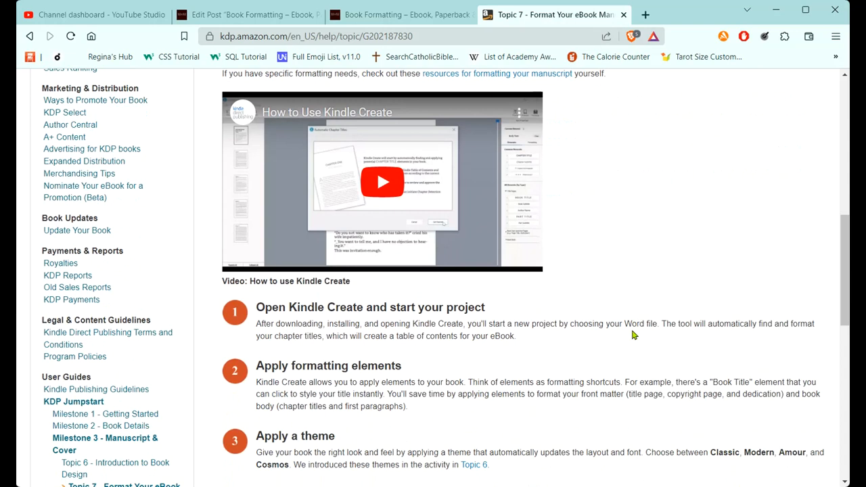
scroll(634, 335, "up", 5)
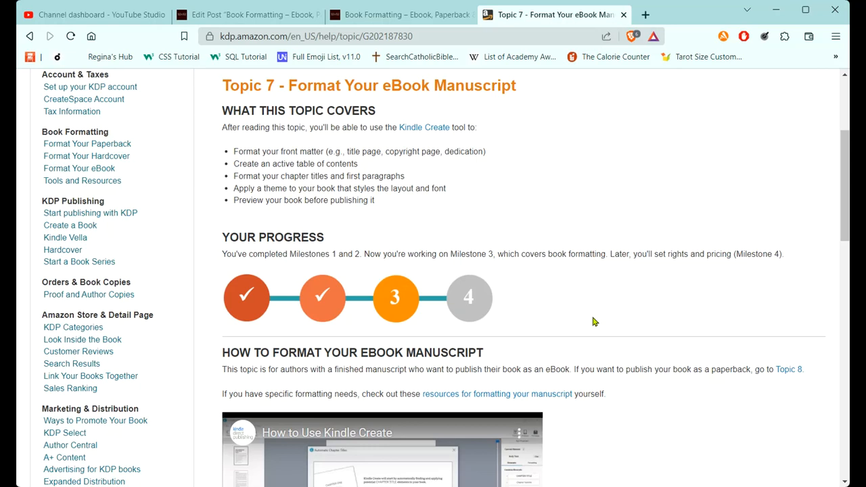
scroll(641, 331, "down", 2)
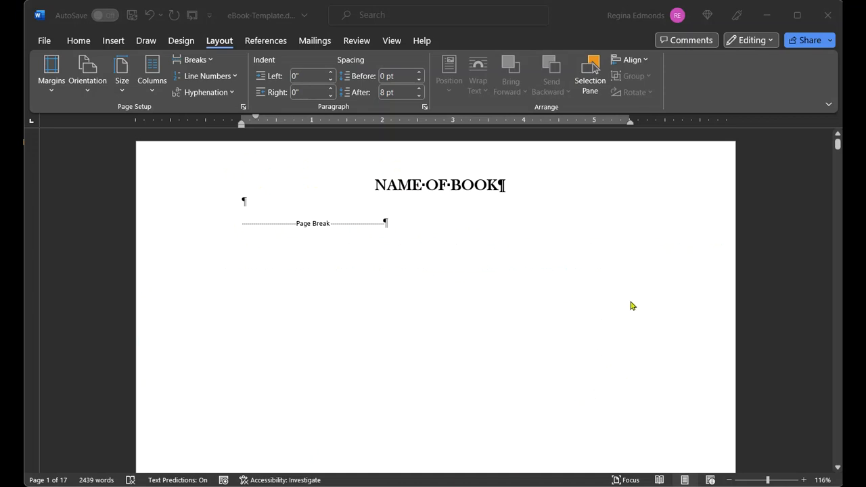
Switch to the eBook-Template document in Word and examine the page breaks from the book name page to the title page.
scroll(627, 303, "down", 1)
scroll(626, 304, "up", 1)
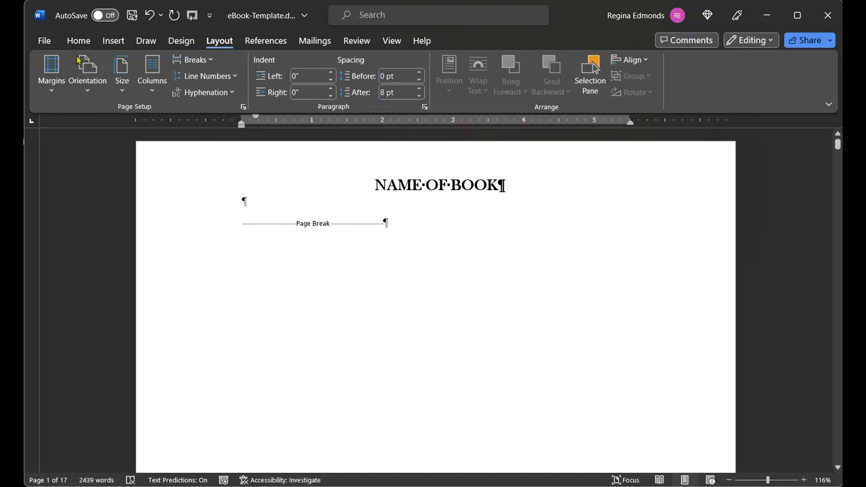
left_click(268, 221)
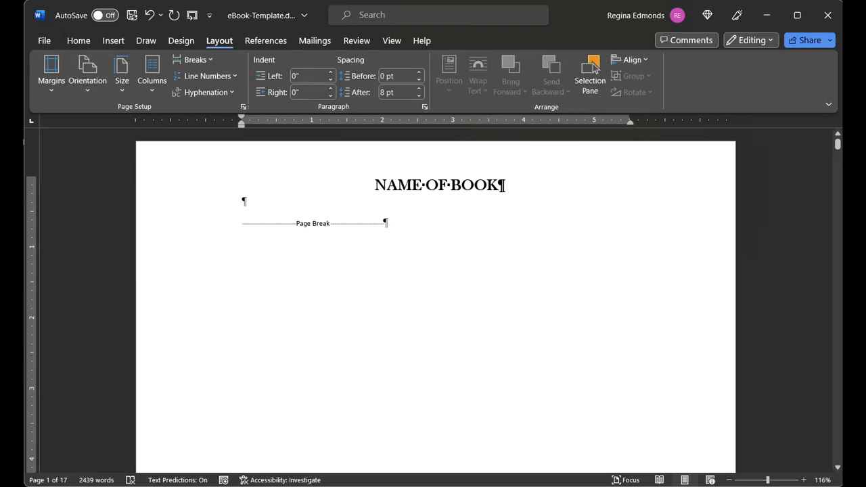
scroll(459, 298, "down", 15)
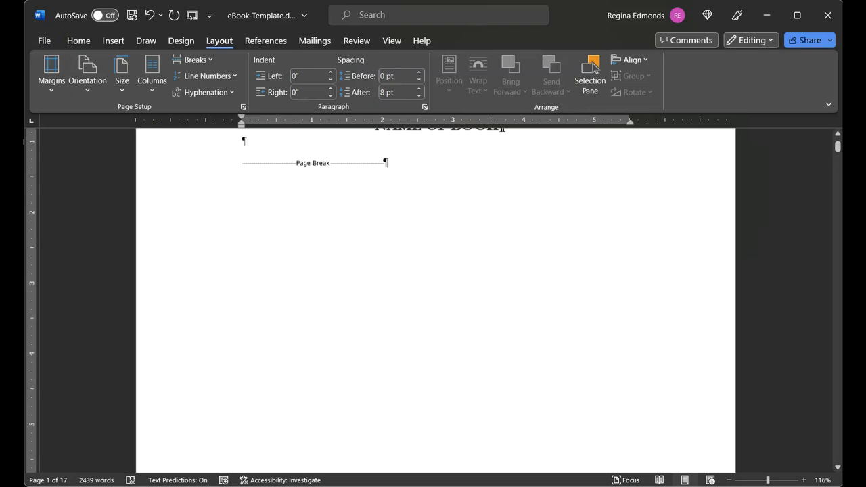
scroll(460, 296, "down", 8)
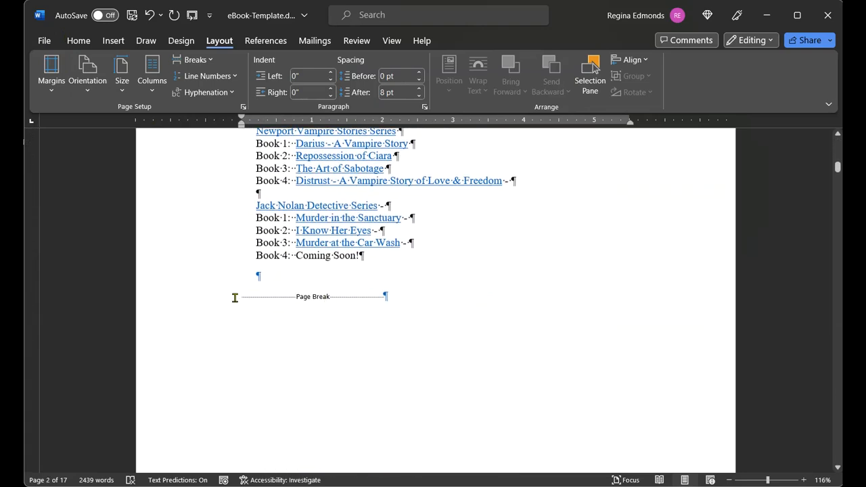
left_click(240, 296)
scroll(408, 298, "down", 3)
scroll(514, 299, "down", 15)
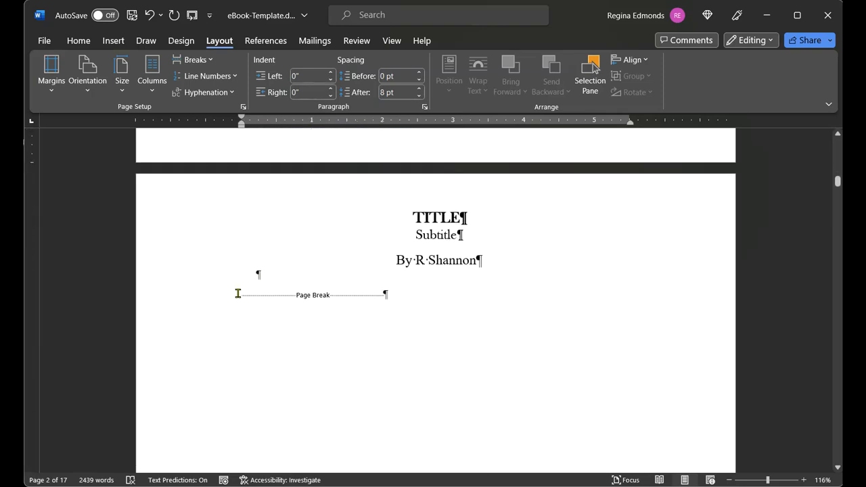
Delete the page break below the author line on the title page and undo the deletion.
left_click(240, 295)
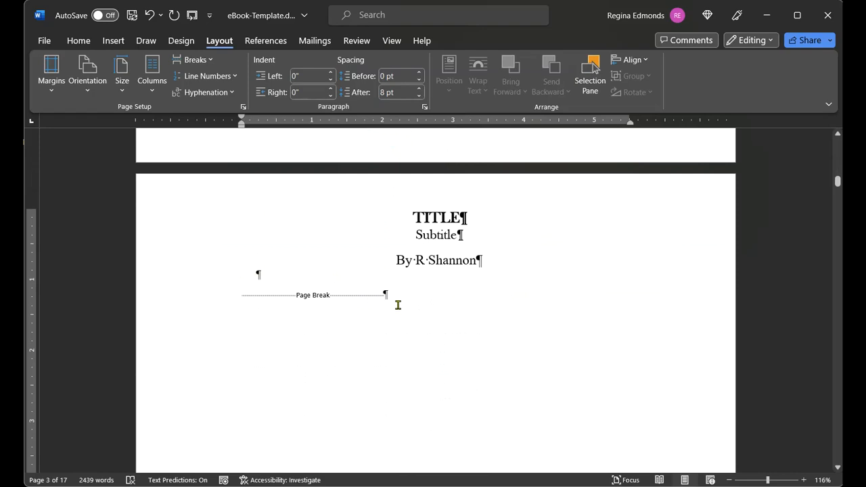
key("Delete")
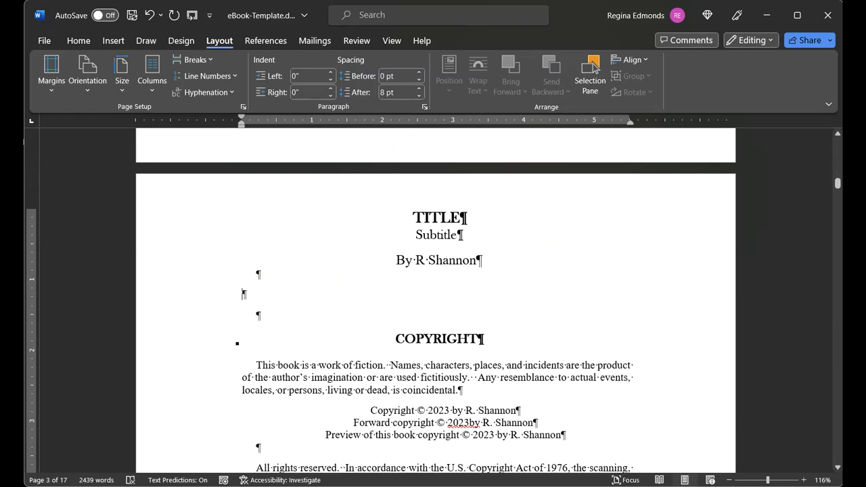
scroll(436, 300, "down", 8)
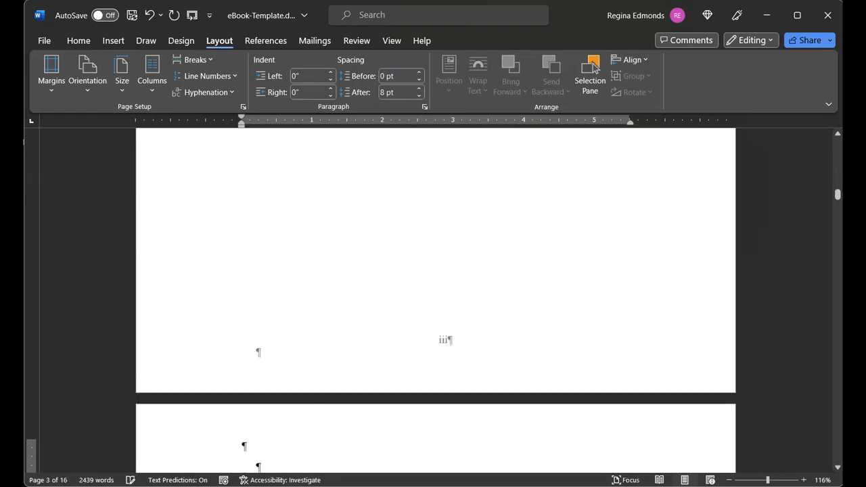
key("ctrl+z")
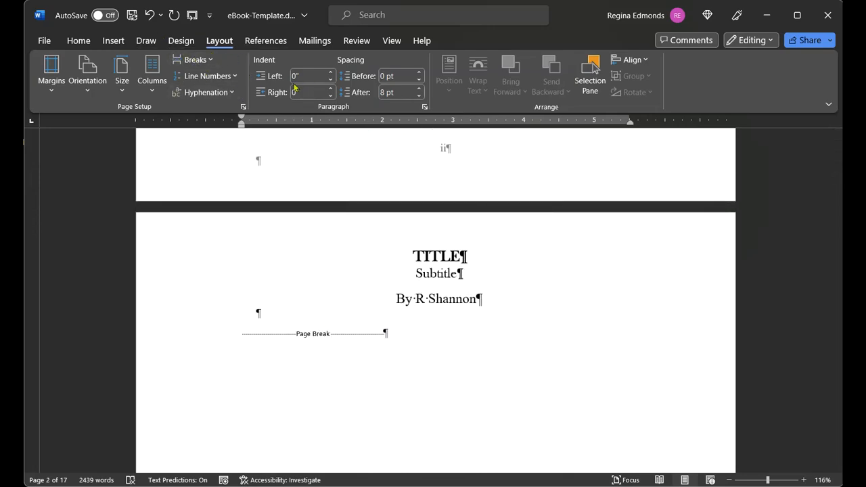
Insert a page break after the title page's author line and delete the redundant break and blank paragraphs above the COPYRIGHT heading.
left_click(196, 61)
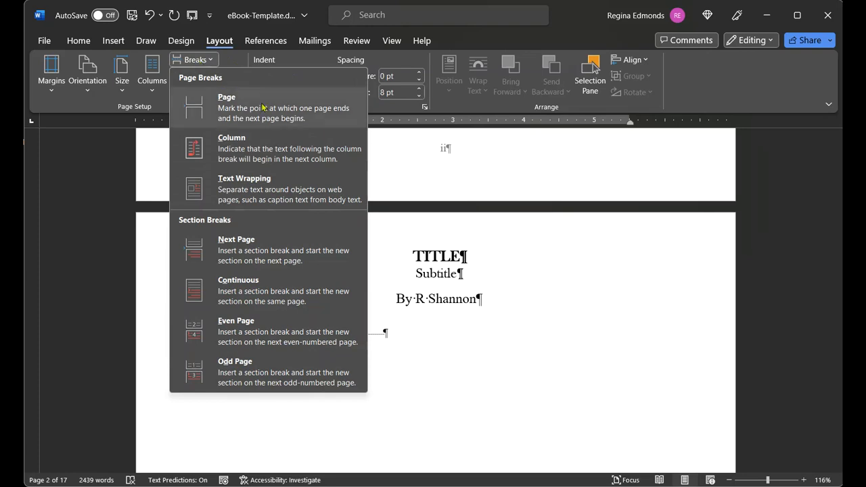
left_click(266, 111)
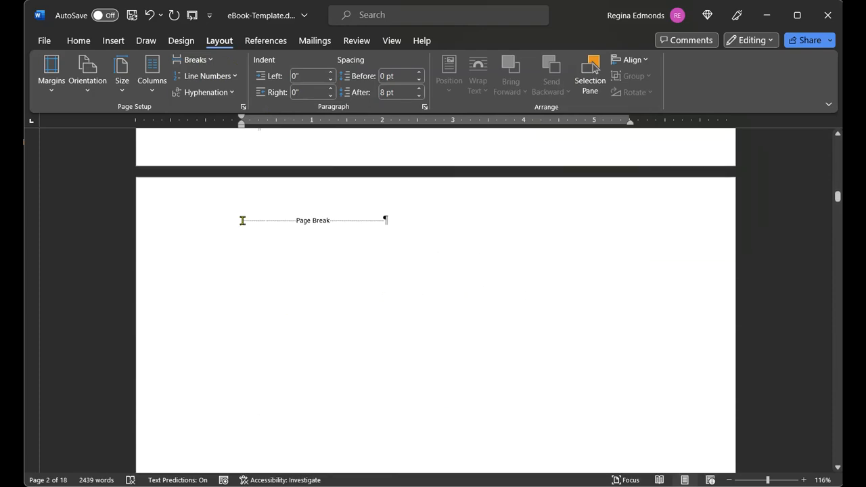
left_click(246, 214)
key("Delete")
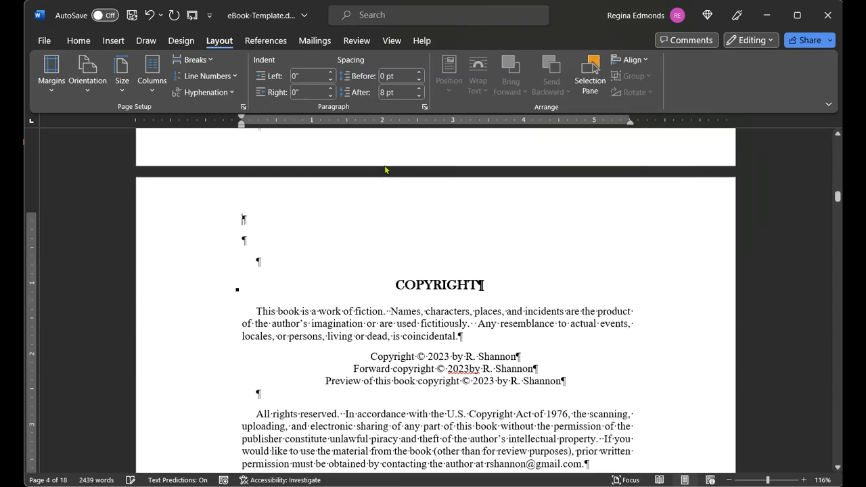
key("Delete")
key("Delete")
key("Delete")
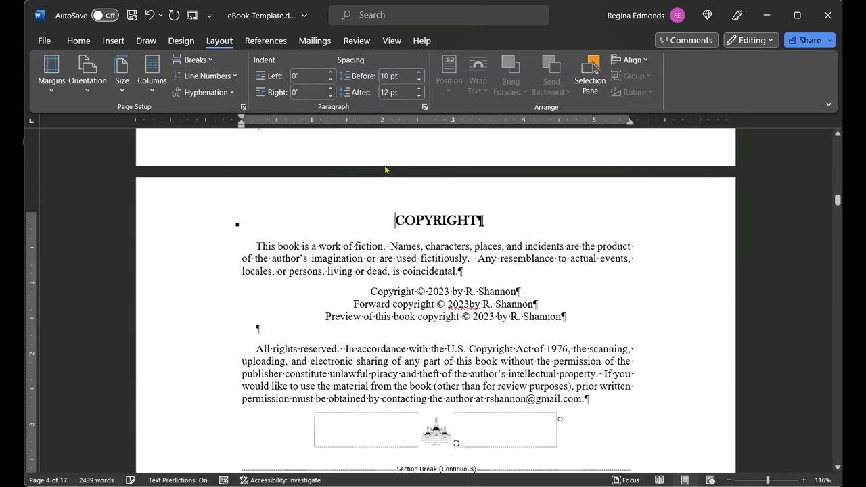
Open the custom margin settings from the first page and set them to apply to the whole document.
scroll(458, 235, "up", 15)
scroll(625, 224, "up", 15)
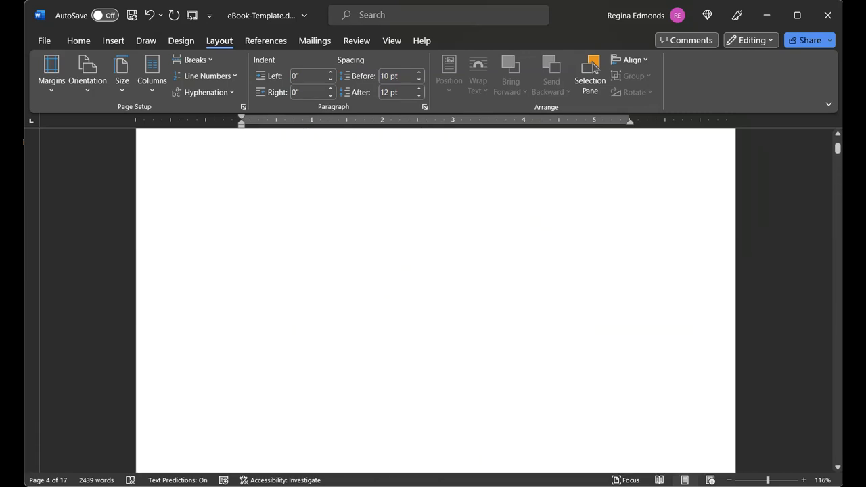
scroll(626, 225, "up", 20)
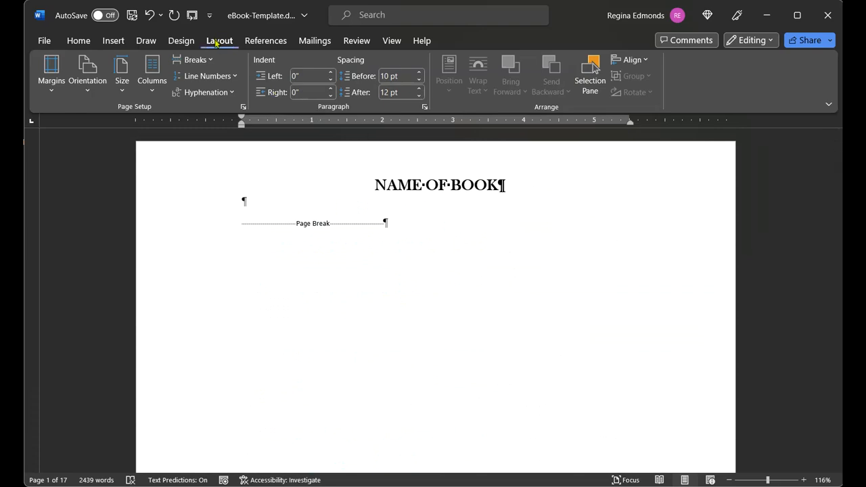
left_click(51, 71)
left_click(88, 441)
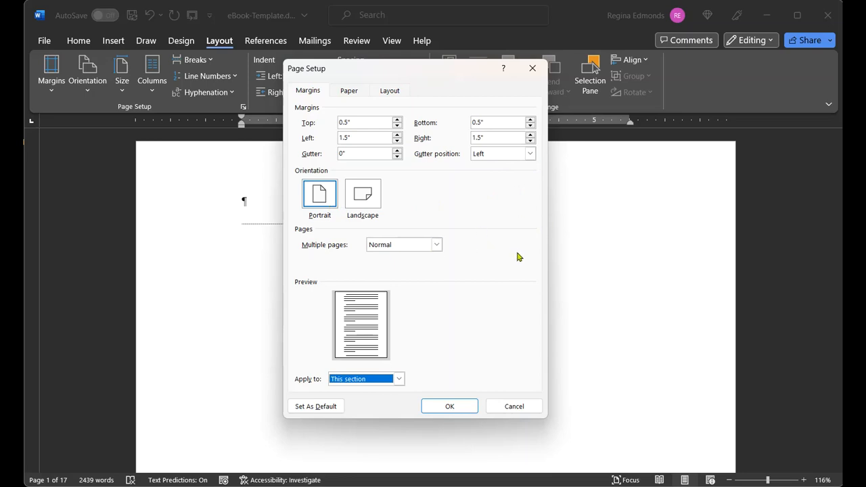
left_click(399, 379)
left_click(380, 409)
Check the paper settings, set the section start to New page for the whole document, and confirm the page setup.
left_click(350, 91)
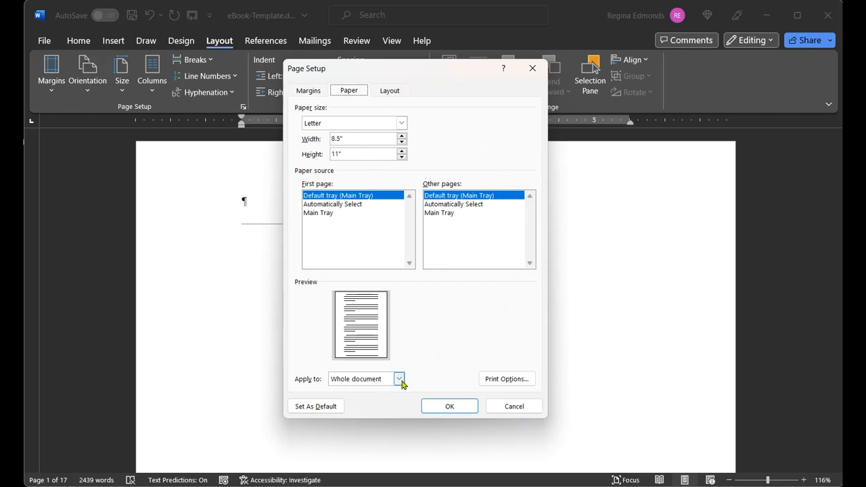
left_click(390, 91)
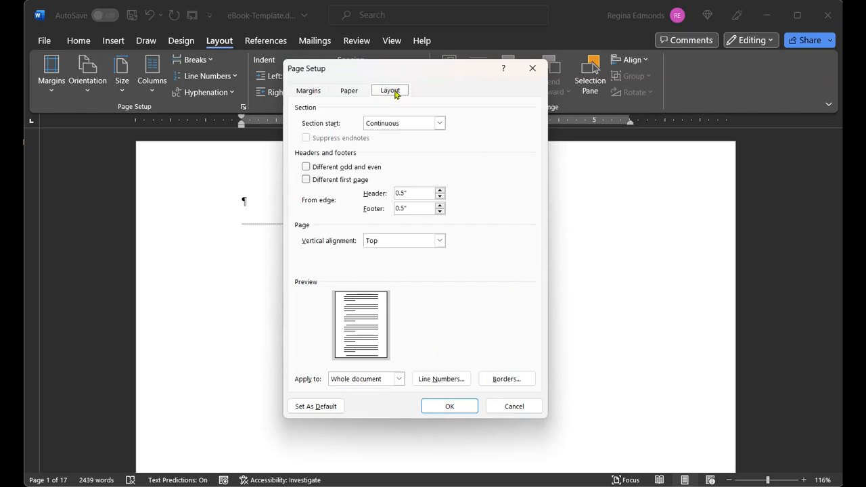
left_click(439, 125)
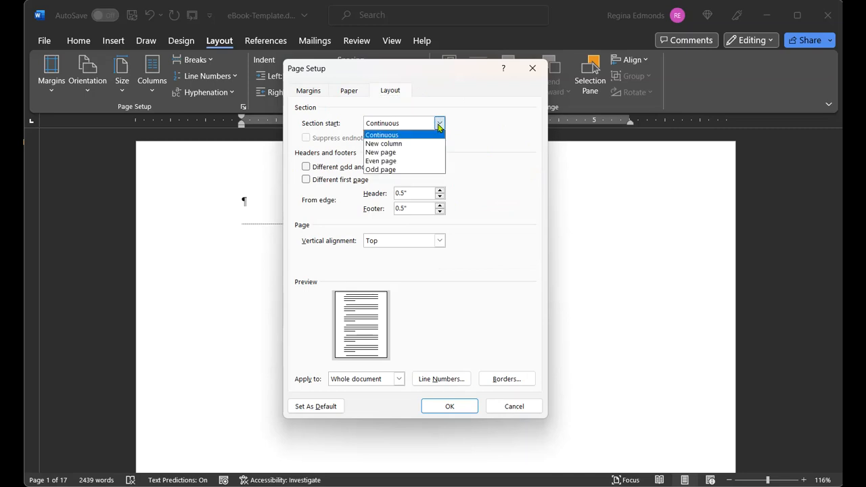
left_click(419, 153)
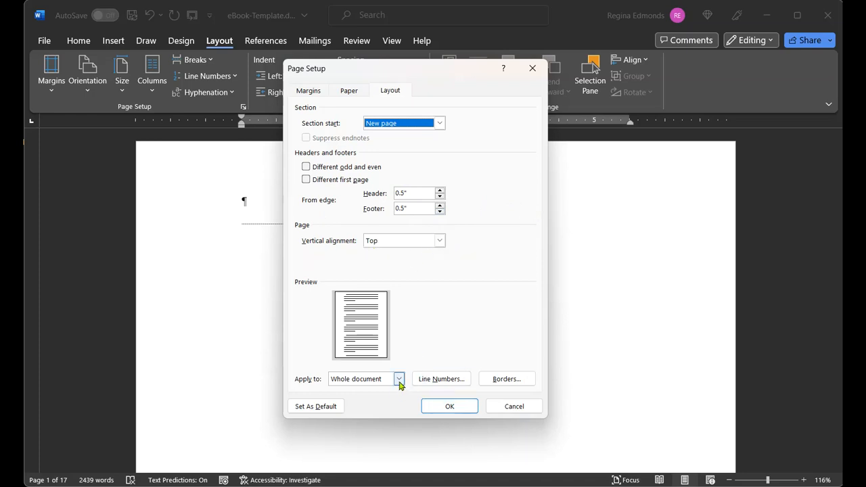
left_click(449, 407)
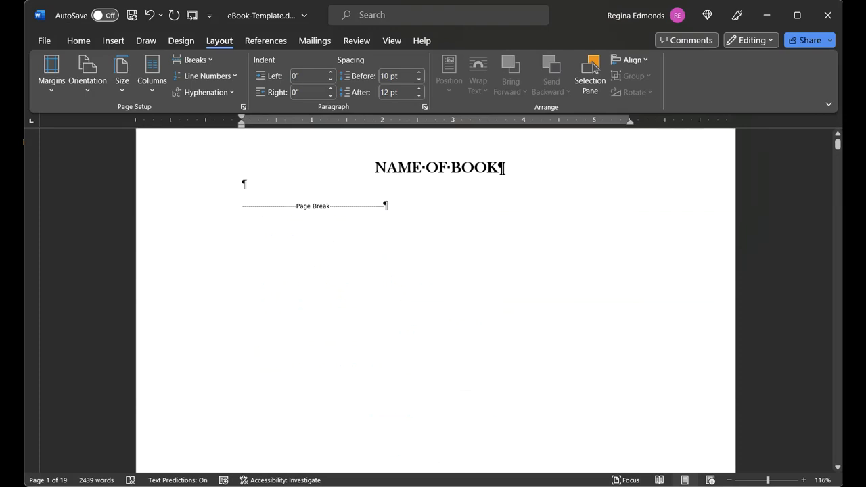
Check the page layout of the front matter from the book name page through to the TABLE OF CONTENTS heading.
scroll(462, 327, "down", 12)
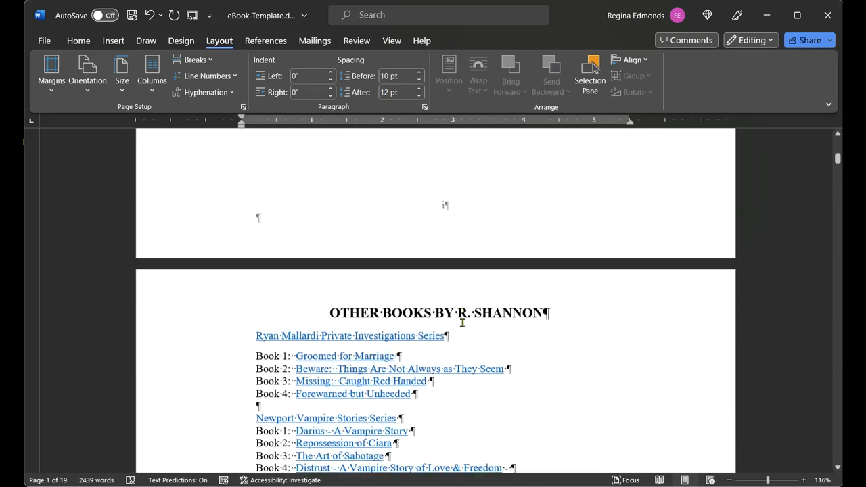
scroll(462, 327, "down", 10)
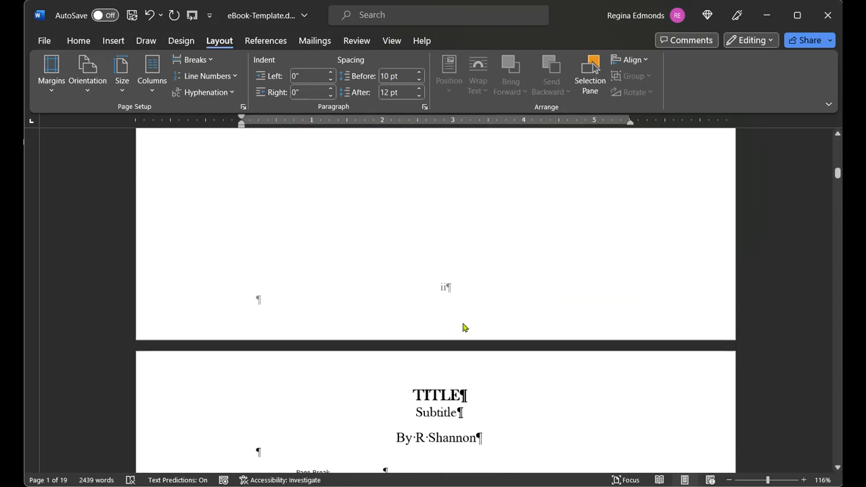
scroll(462, 323, "down", 10)
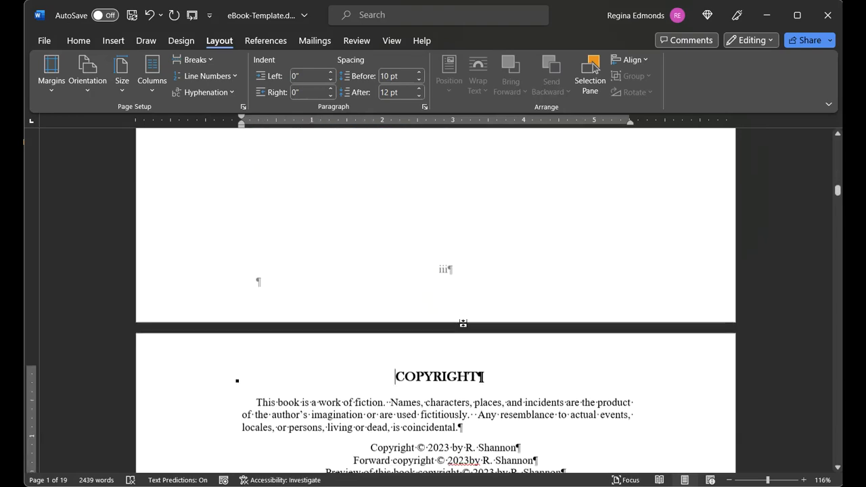
scroll(462, 323, "down", 8)
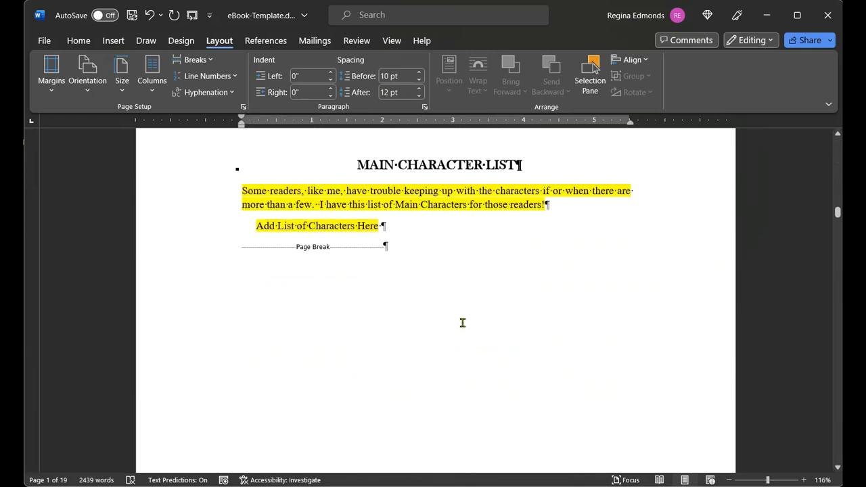
scroll(463, 322, "down", 10)
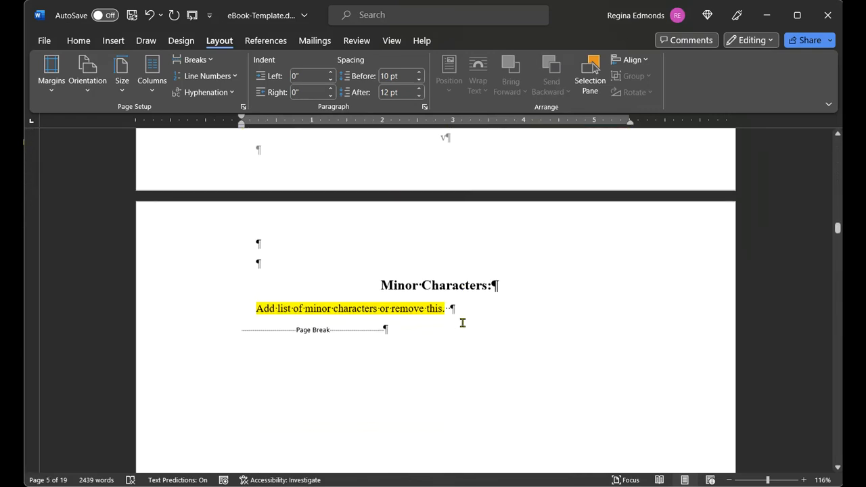
scroll(462, 323, "down", 5)
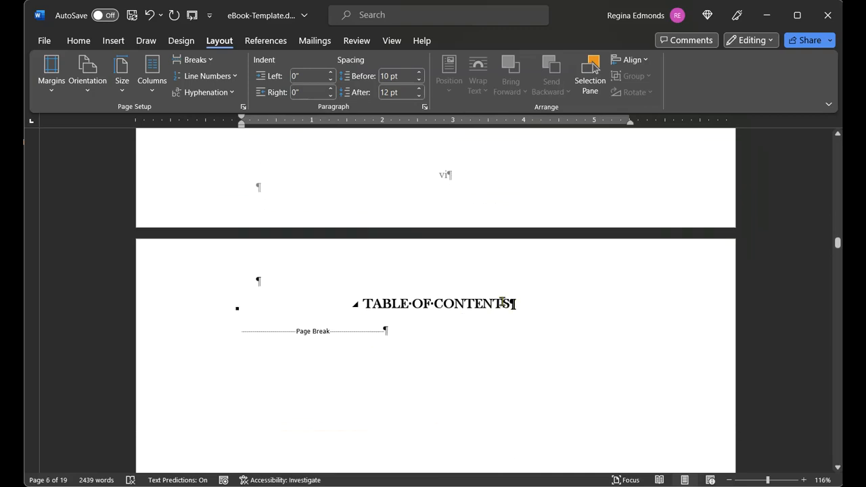
Add two blank paragraphs below the TABLE OF CONTENTS heading and open the custom table of contents settings at the first one.
left_click(512, 305)
key("Return")
key("Return")
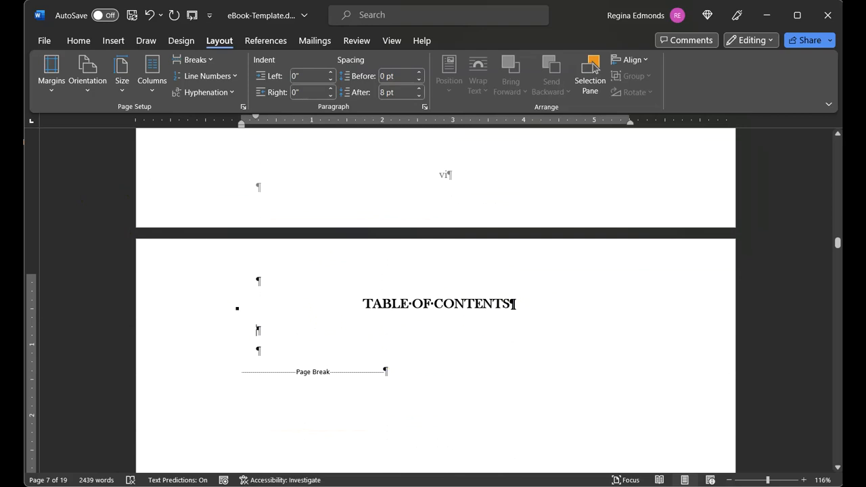
left_click(262, 42)
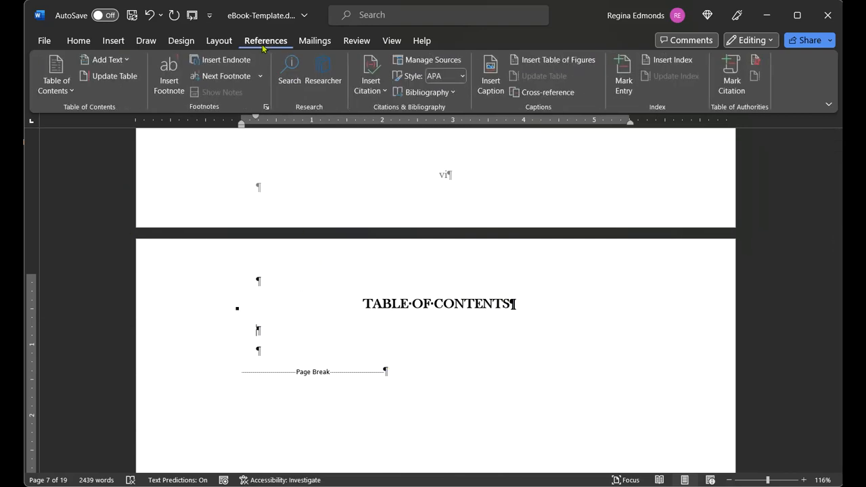
left_click(61, 90)
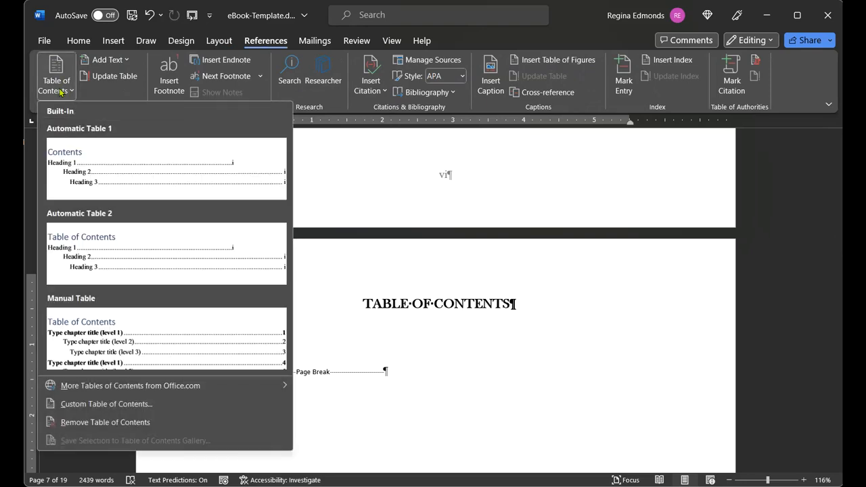
left_click(105, 406)
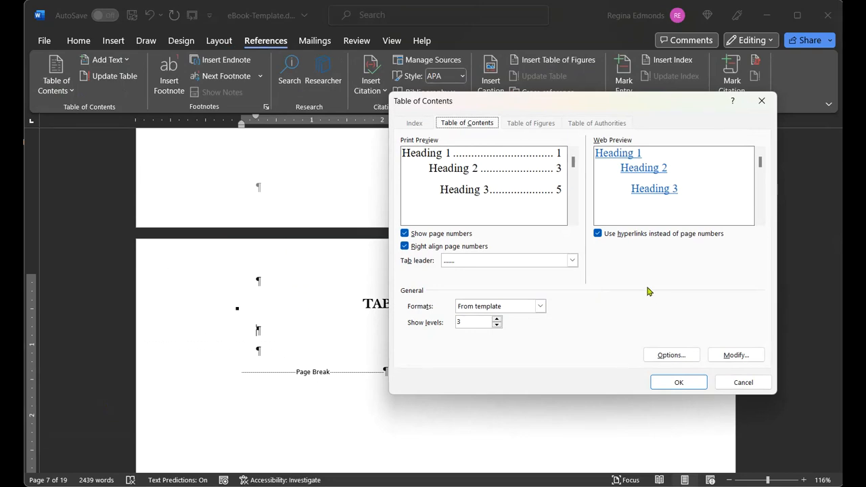
Turn off page numbers for the table of contents and set it to show 1 heading level.
left_click(405, 234)
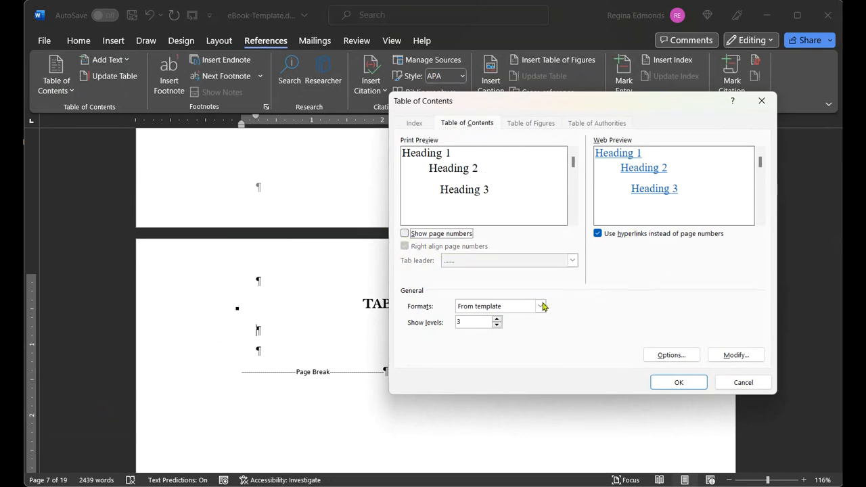
left_click(496, 325)
left_click(497, 326)
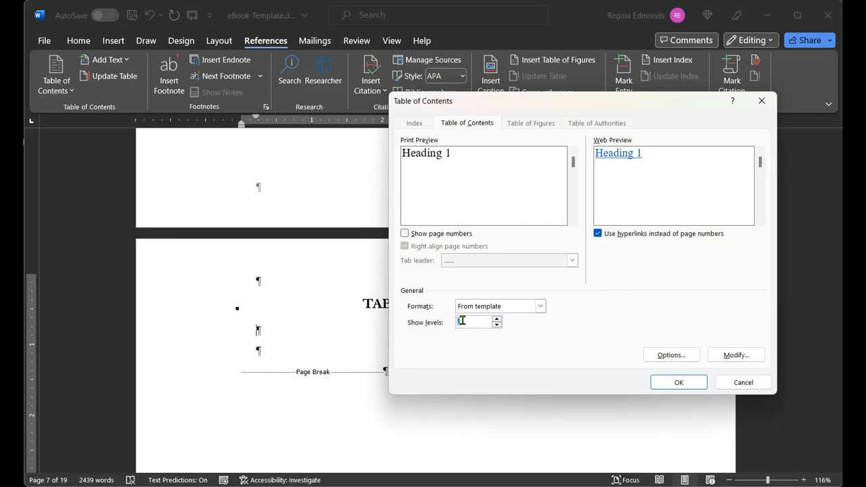
left_click_drag(585, 101, 405, 76)
Check the formatting of the TOC 1 style and accept it as it is.
left_click(546, 333)
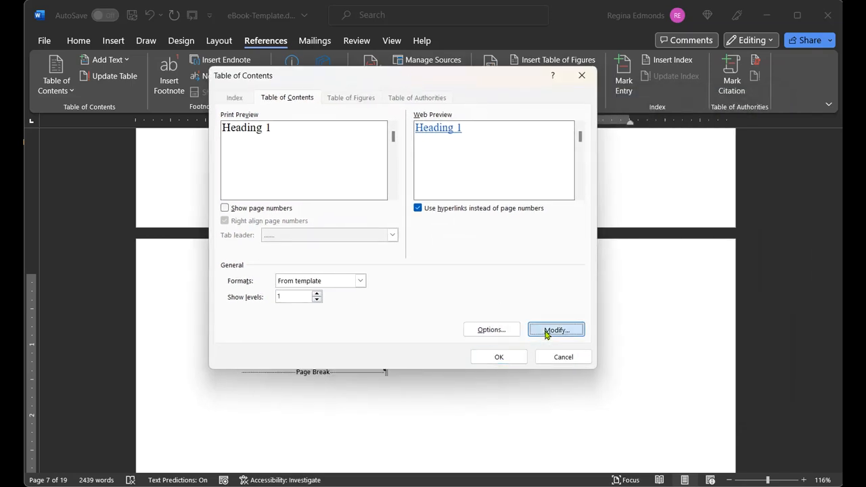
left_click(507, 282)
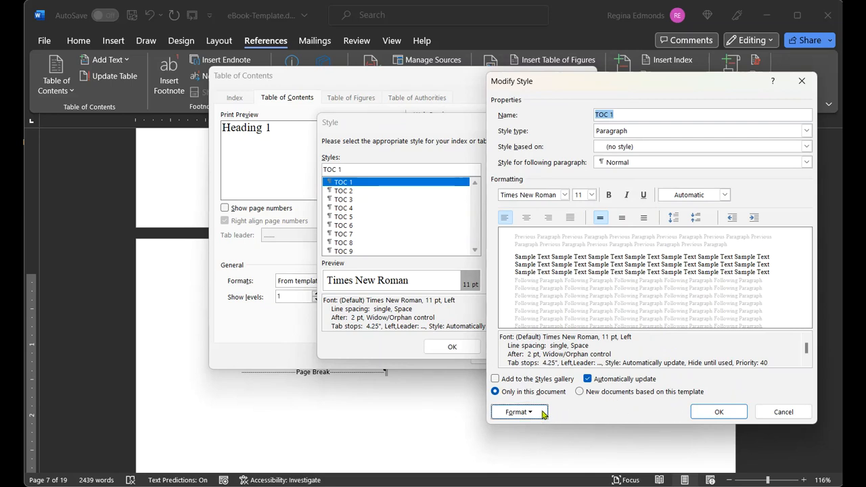
left_click(703, 414)
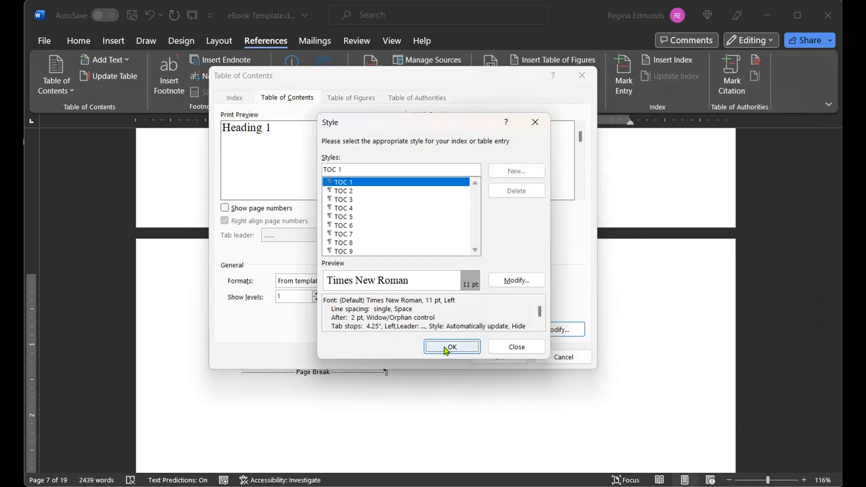
left_click(450, 347)
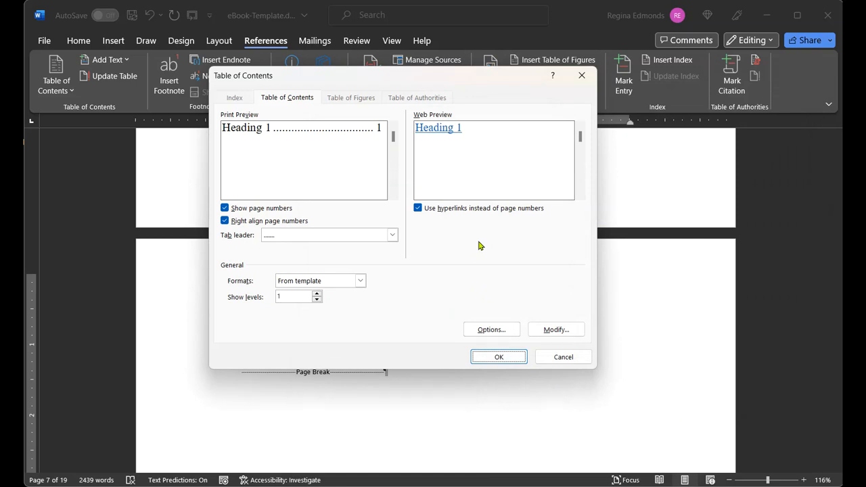
Turn off right-aligned page numbers and page numbers altogether, then insert the hyperlinked table of contents below its heading.
left_click(225, 209)
left_click(225, 208)
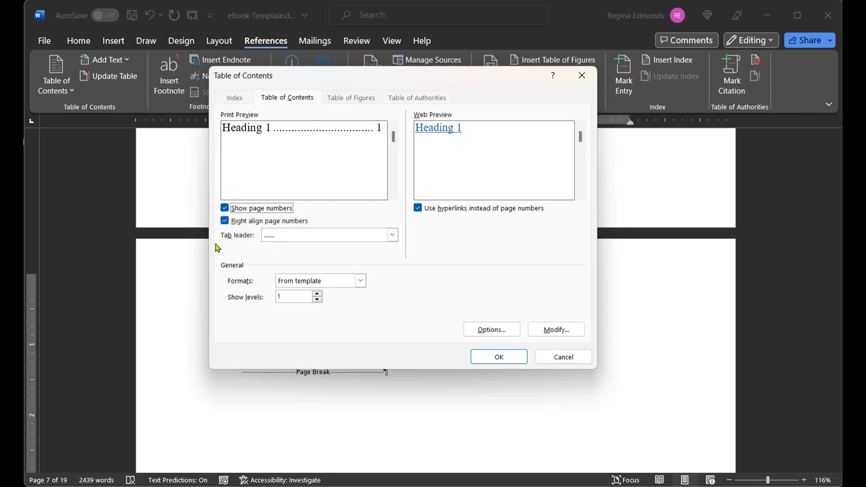
left_click(225, 221)
left_click(225, 208)
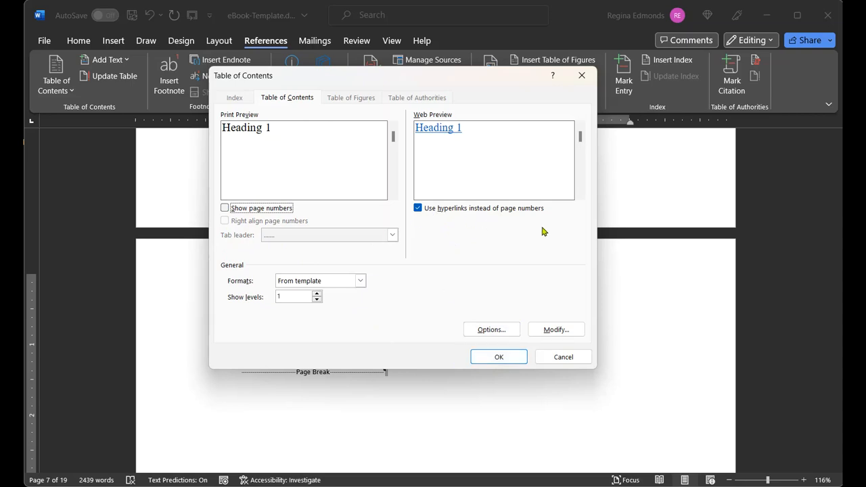
left_click(498, 356)
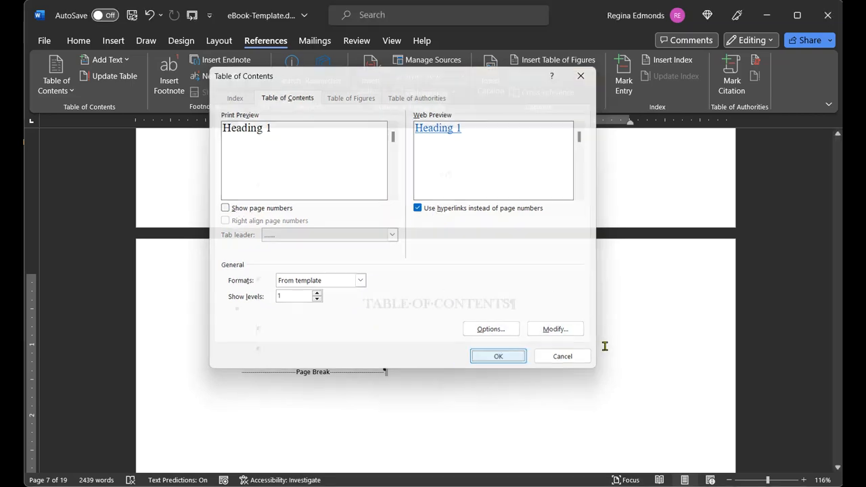
scroll(627, 347, "down", 3)
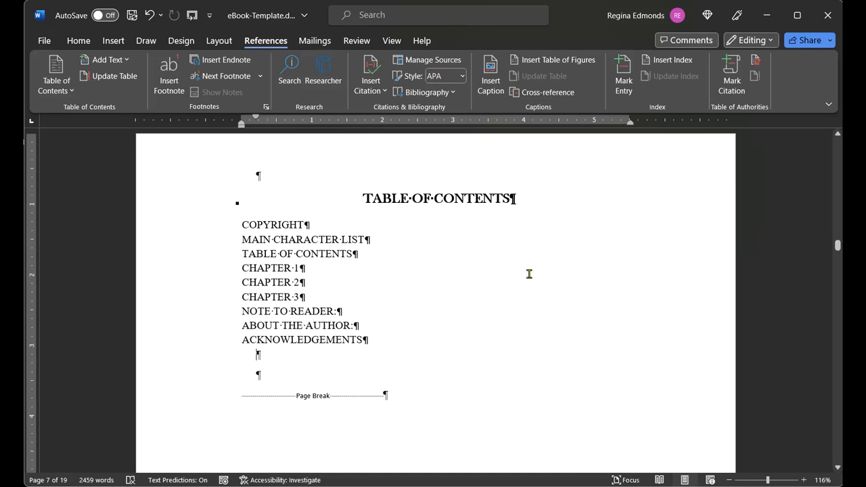
scroll(527, 273, "down", 4)
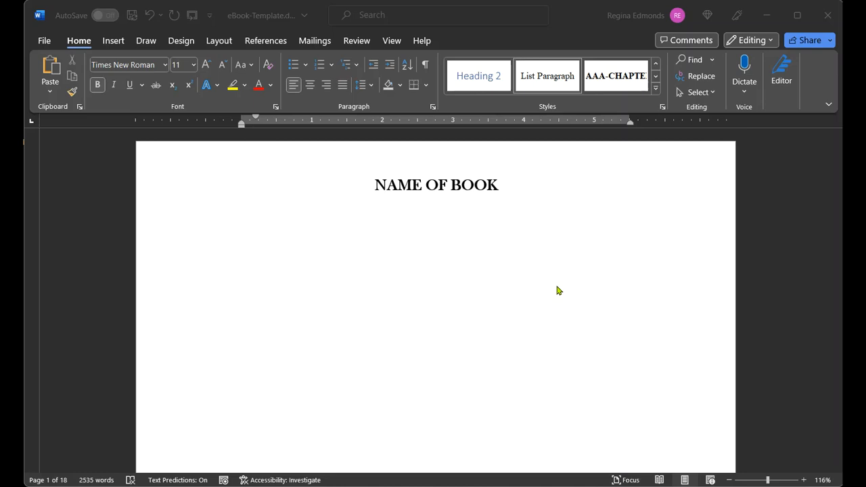
Review the front matter from the book name page through the other books, title, copyright and character list pages to the table of contents.
scroll(557, 290, "down", 15)
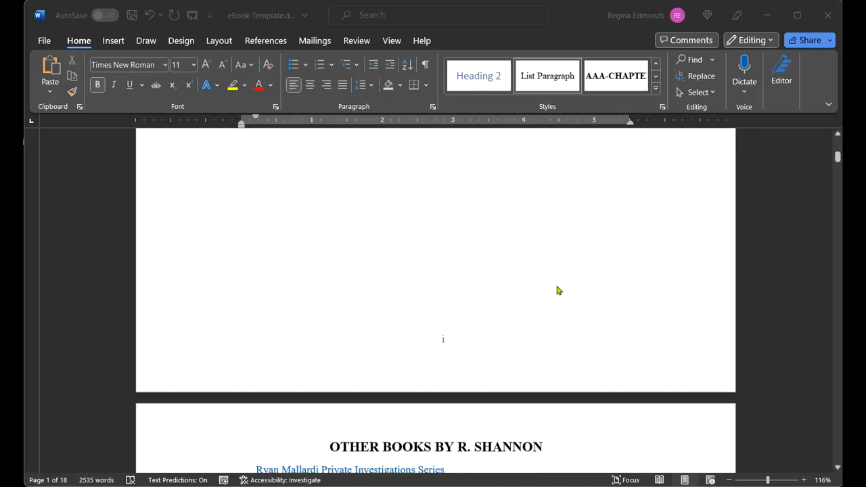
scroll(558, 290, "down", 3)
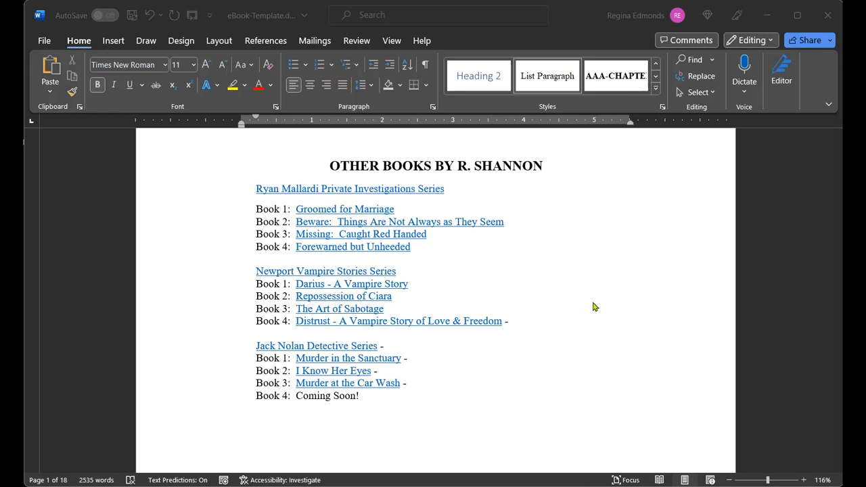
scroll(575, 272, "down", 7)
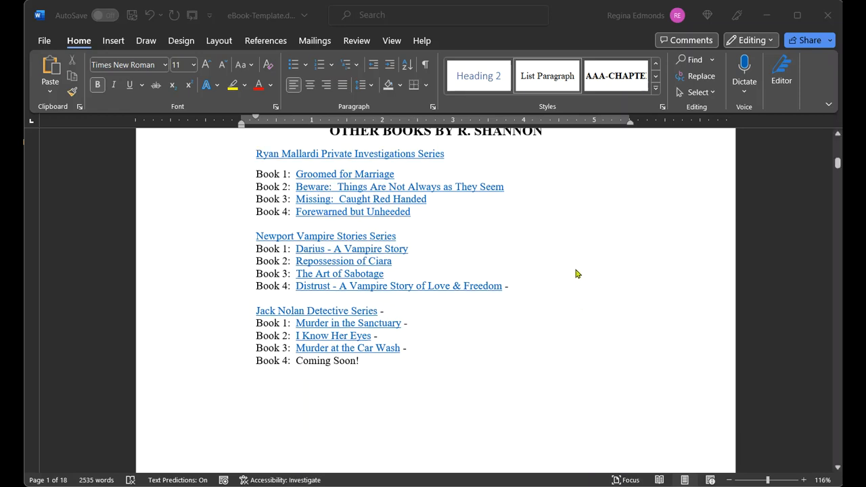
scroll(573, 272, "down", 3)
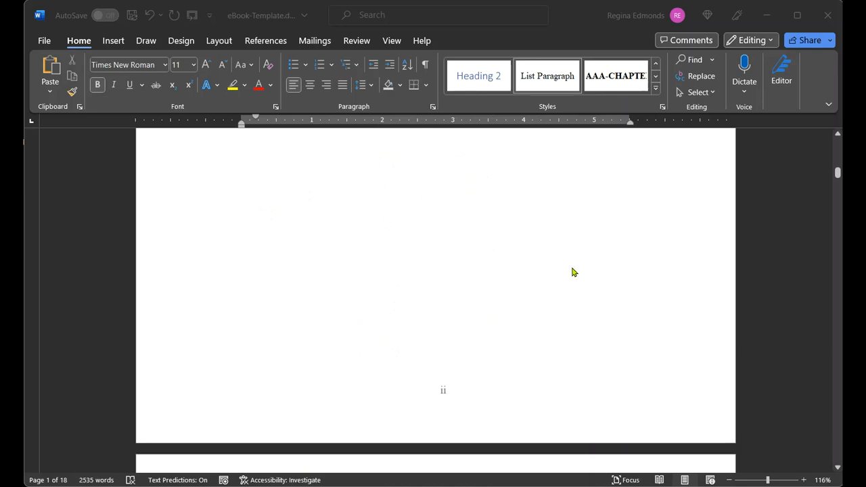
scroll(573, 271, "down", 7)
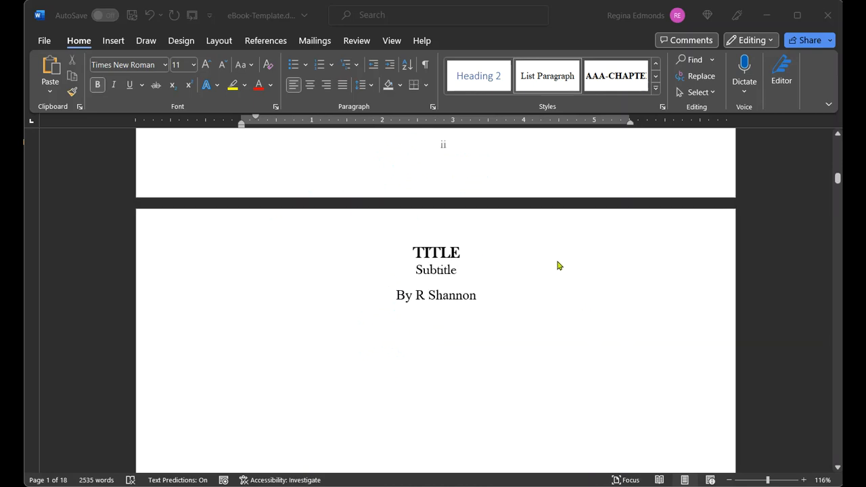
scroll(557, 266, "down", 4)
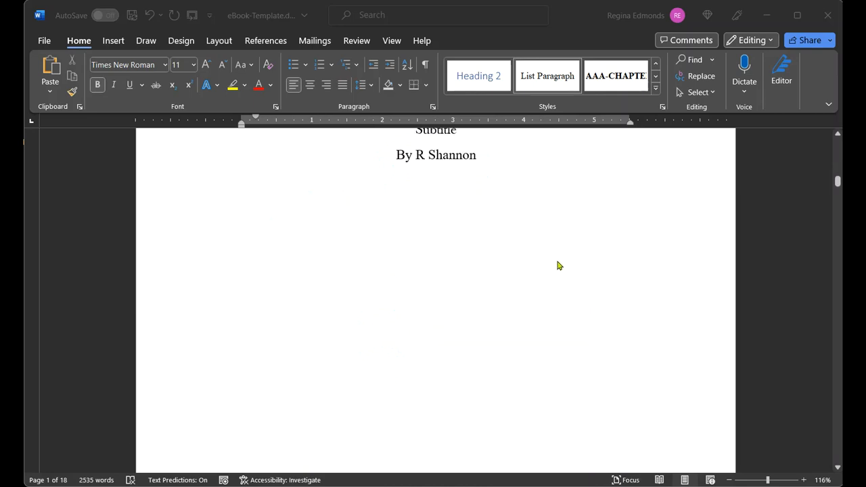
scroll(556, 264, "up", 2)
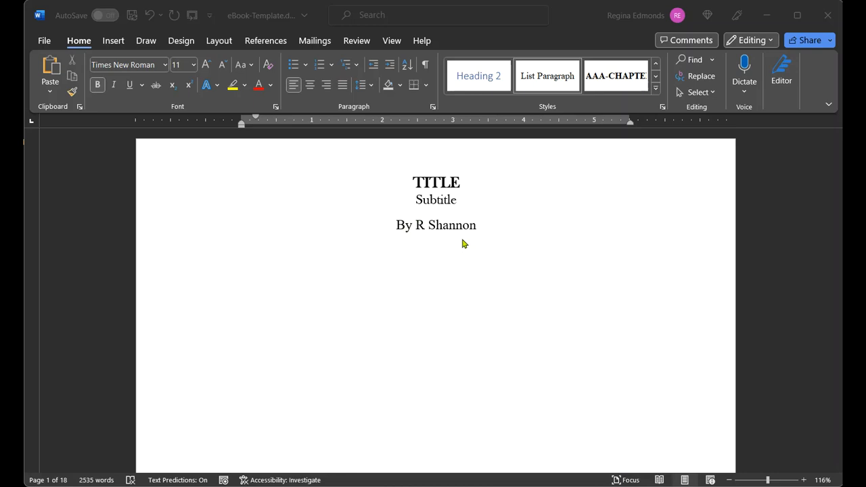
scroll(463, 243, "down", 10)
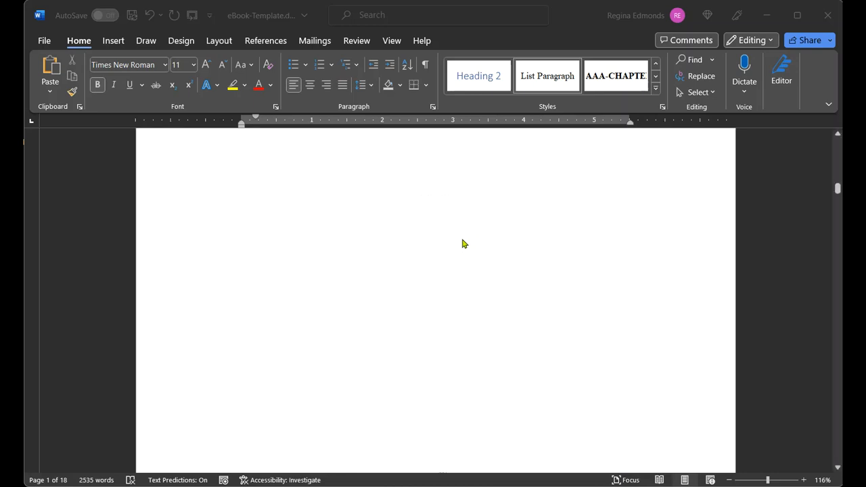
scroll(462, 243, "down", 3)
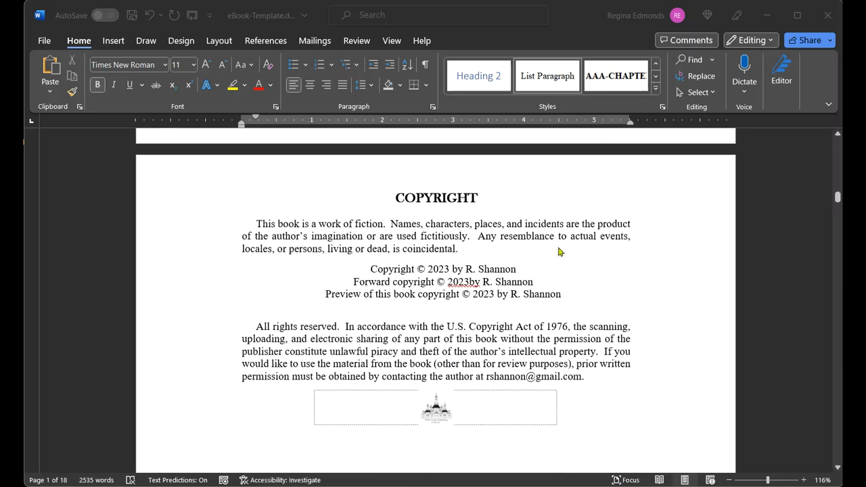
scroll(633, 277, "down", 2)
scroll(633, 278, "down", 5)
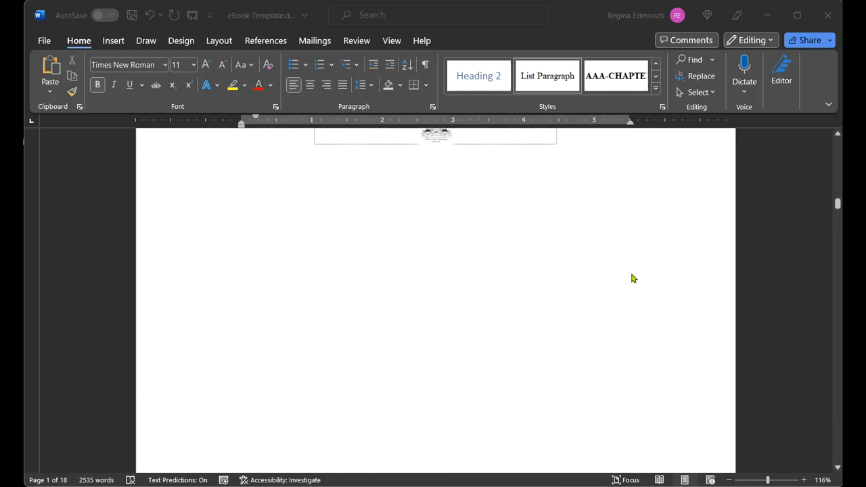
scroll(633, 277, "down", 6)
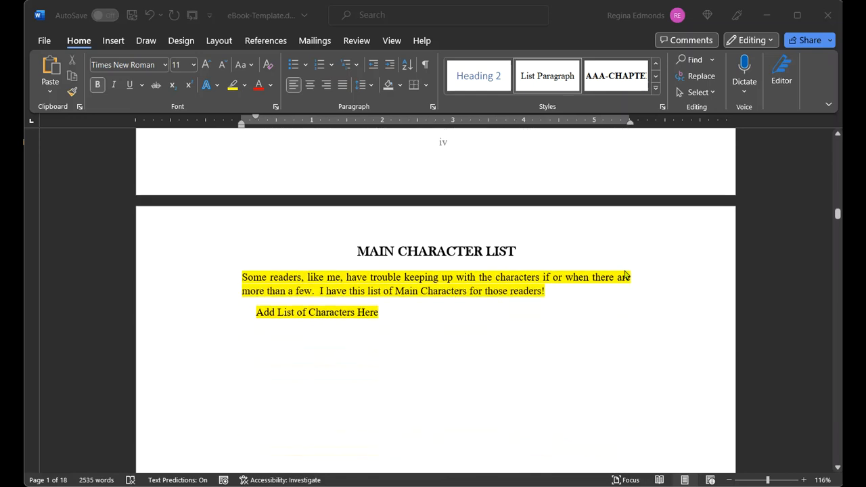
scroll(606, 278, "down", 2)
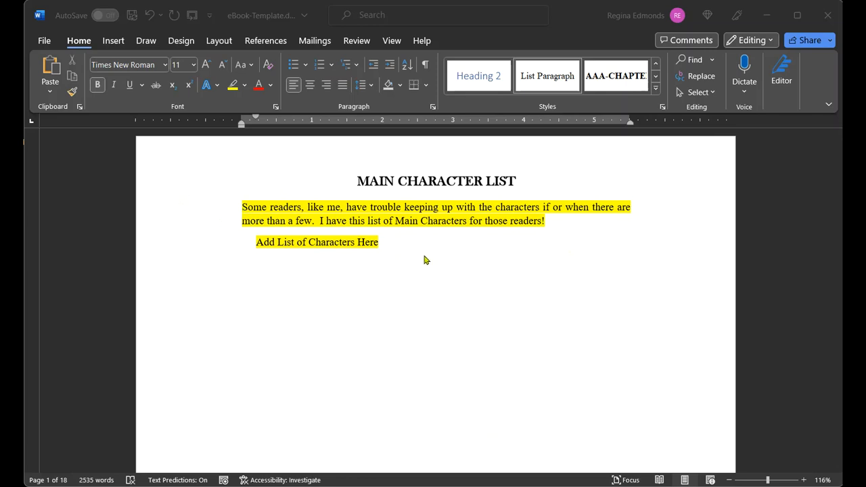
scroll(518, 291, "down", 3)
scroll(521, 290, "down", 5)
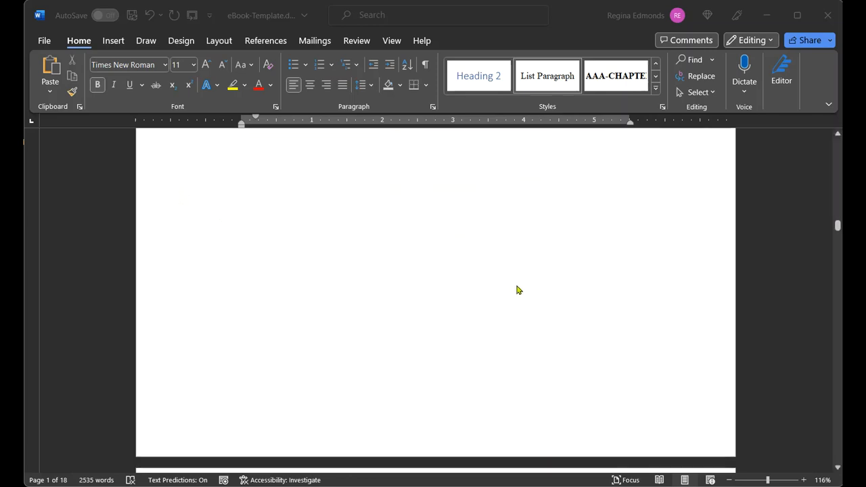
scroll(516, 289, "down", 9)
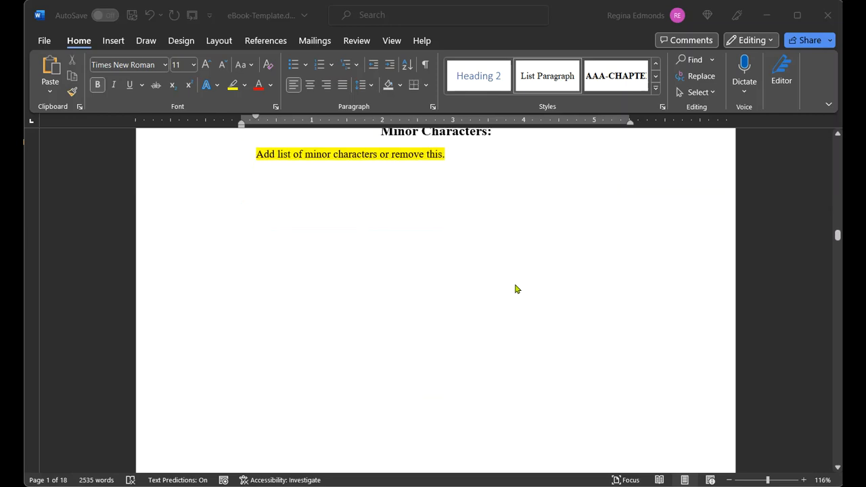
scroll(516, 289, "down", 10)
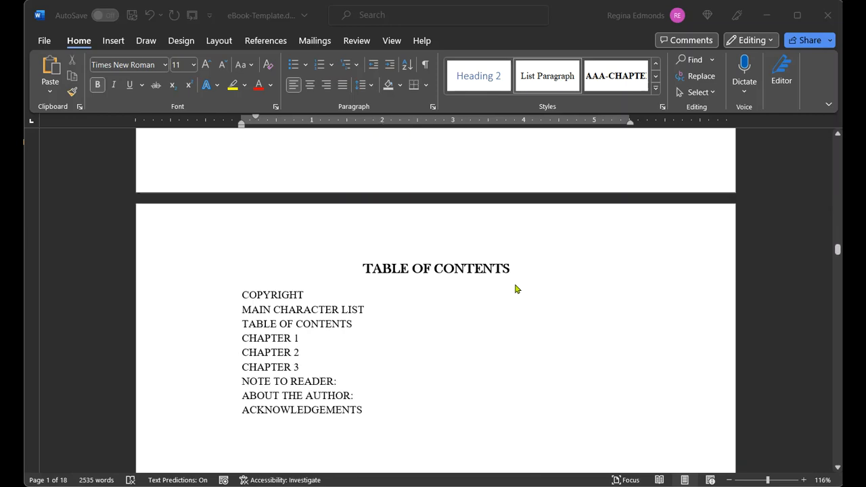
Review the chapter pages after the table of contents down to the NOTE TO READER section and its review link.
scroll(576, 266, "down", 10)
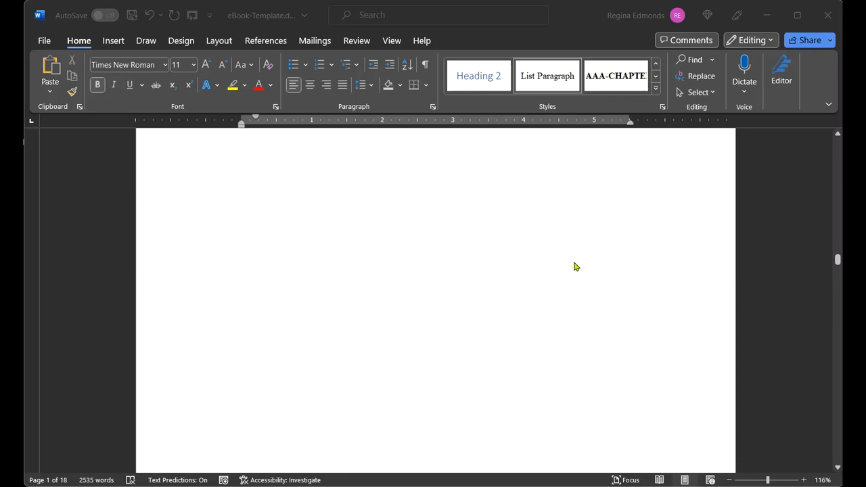
scroll(575, 266, "down", 15)
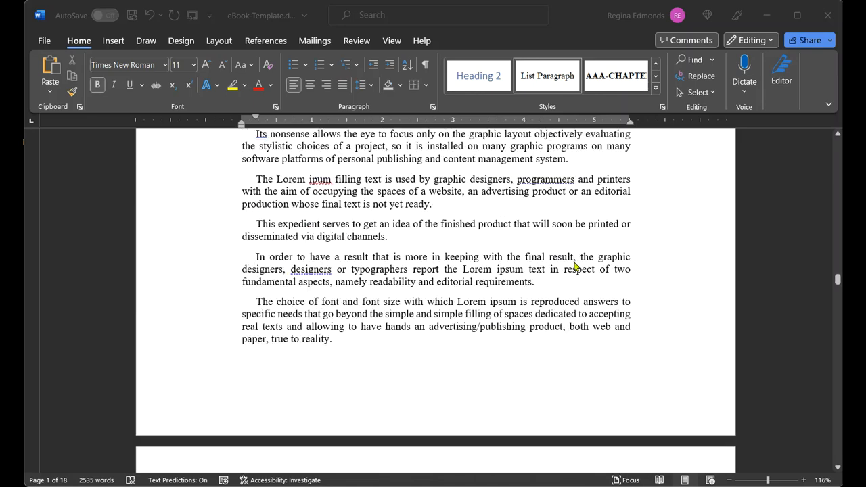
scroll(574, 265, "down", 15)
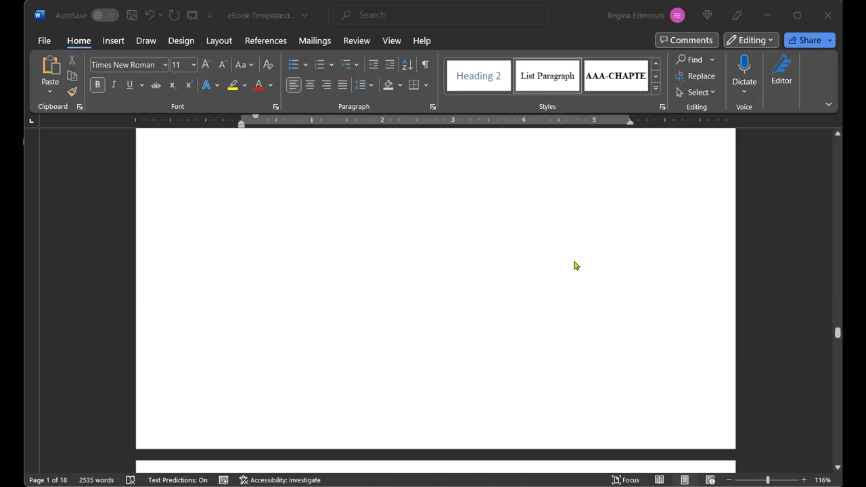
scroll(573, 265, "down", 12)
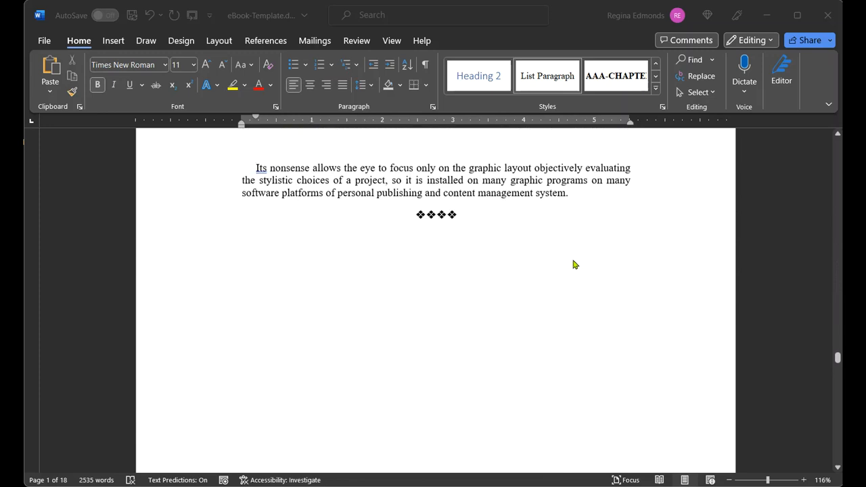
scroll(574, 265, "down", 12)
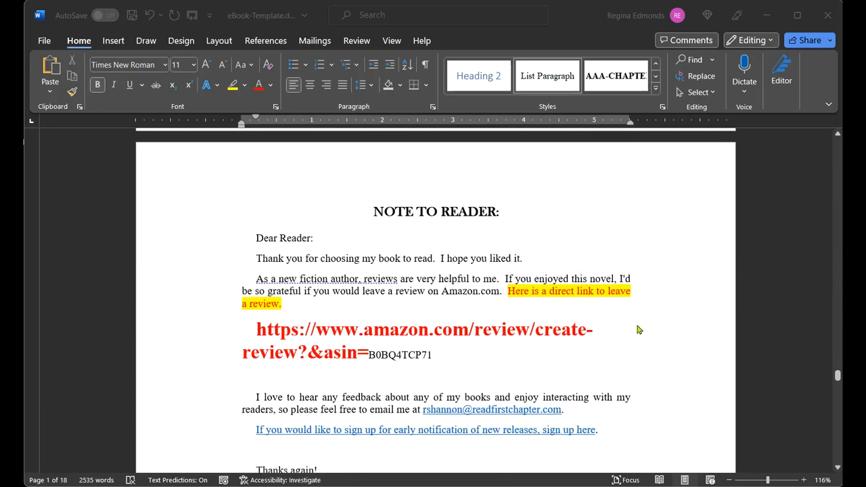
scroll(638, 329, "down", 1)
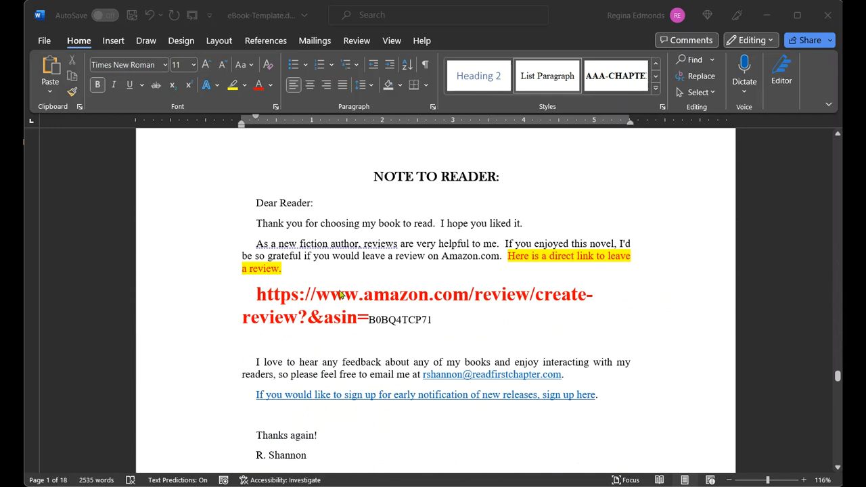